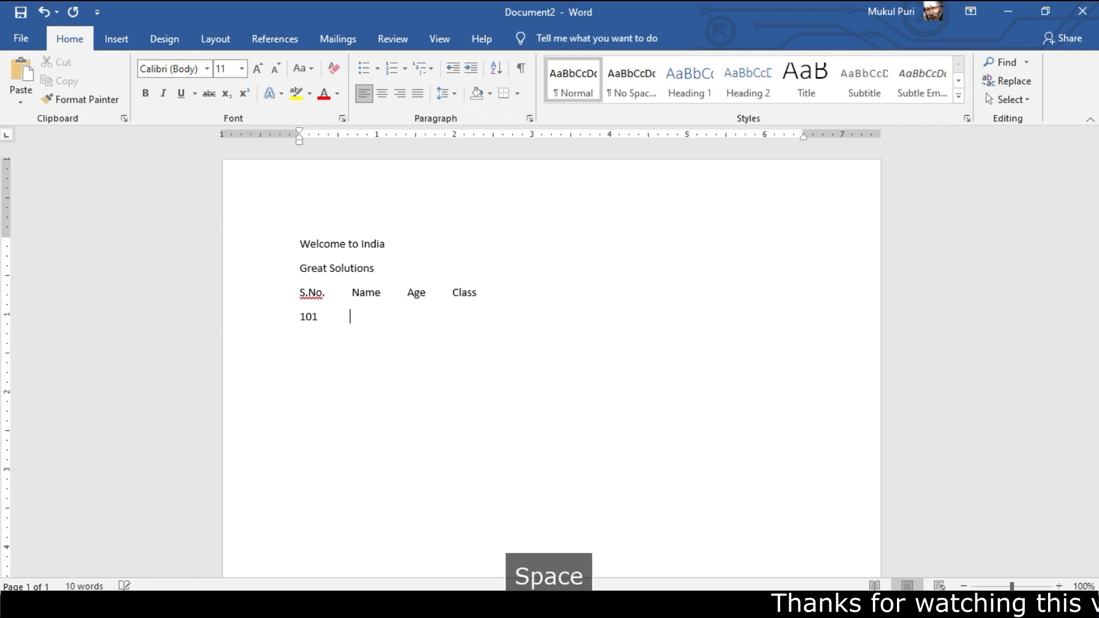
# Complete the 101 row with the student's first name, age 23 and class 12, aligning the values under their headings with spaces
pyautogui.write('Amit       ')
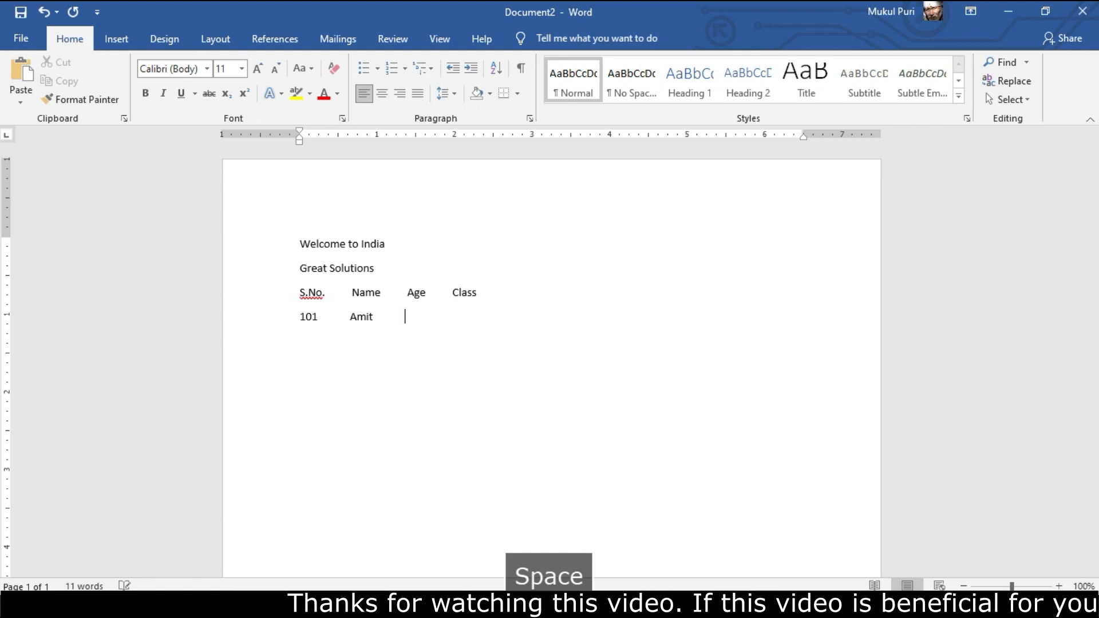
pyautogui.write('       23 ')
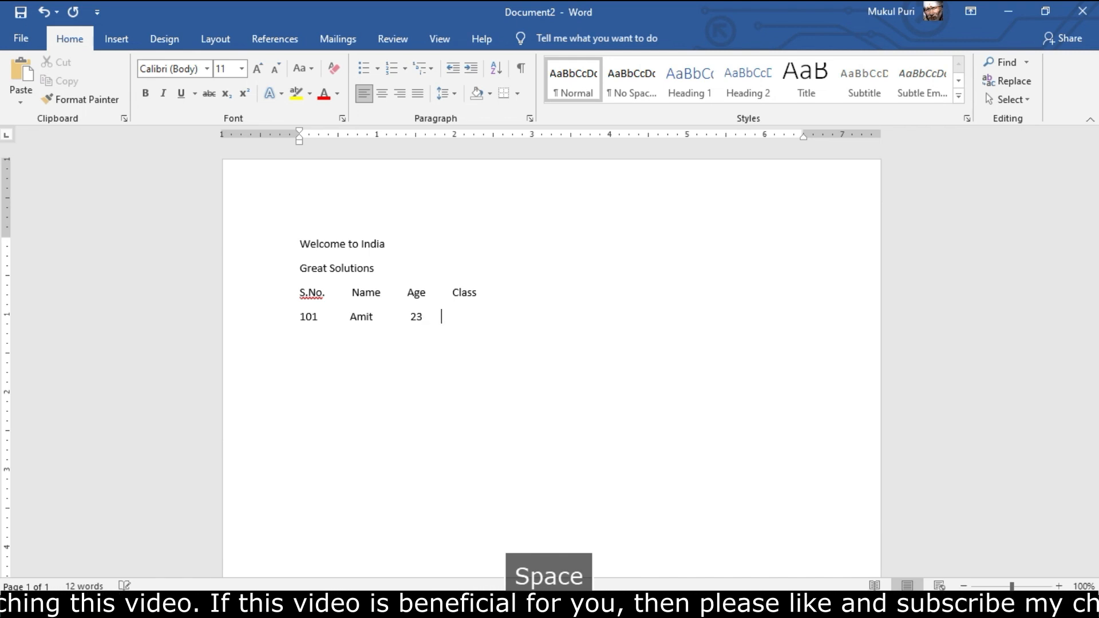
pyautogui.write('           12')
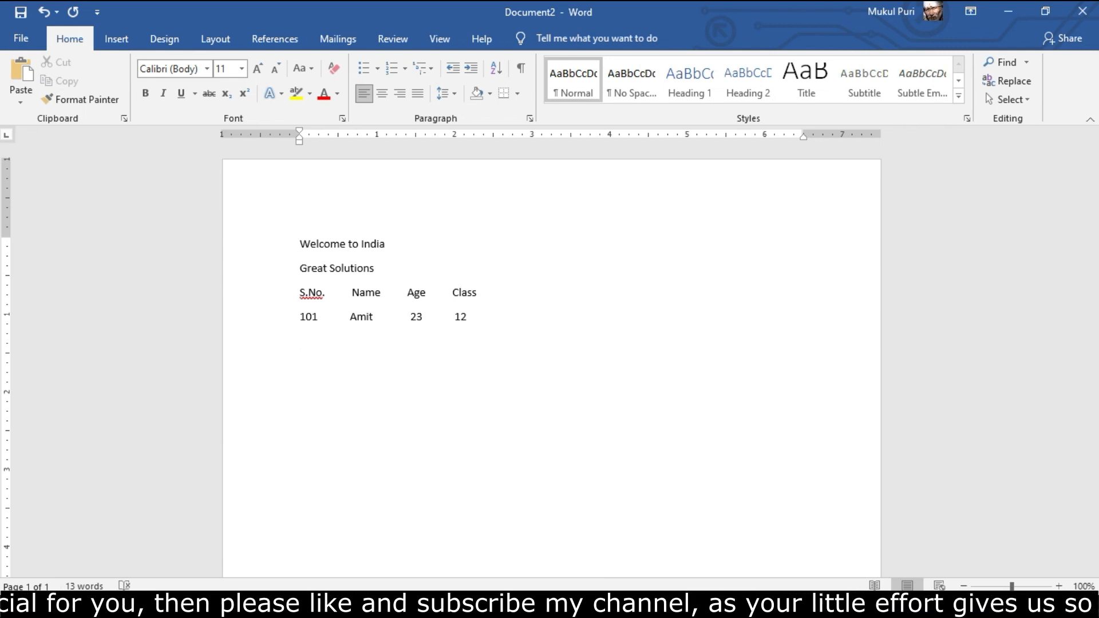
# Add a new line reading "Using Tab Key" below the space-aligned 101 row
pyautogui.write('Us')
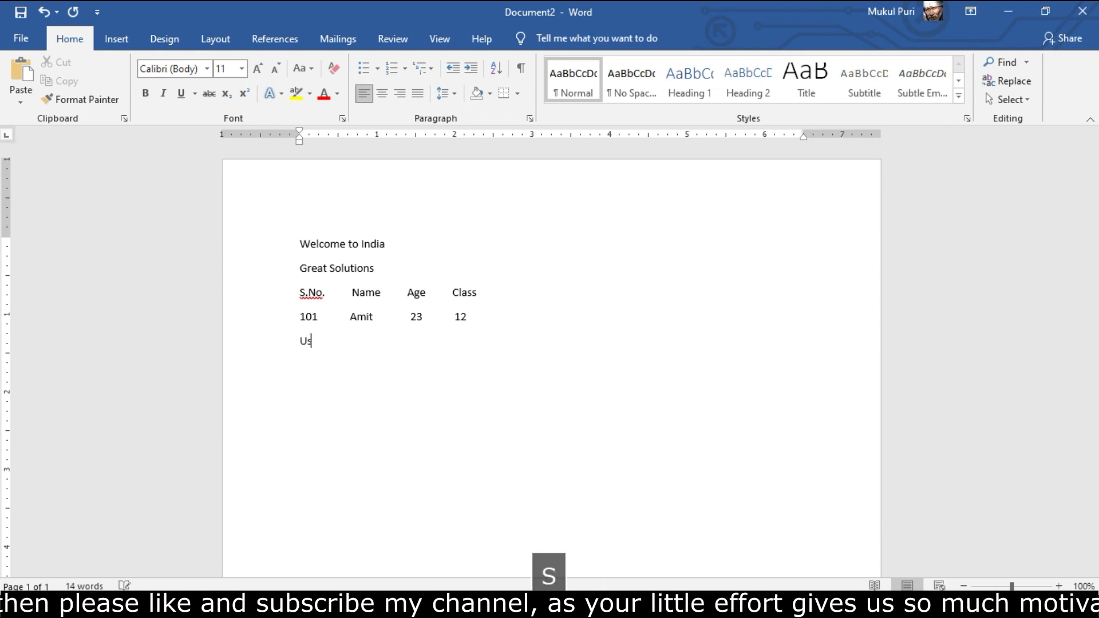
pyautogui.write('ing Tab Key')
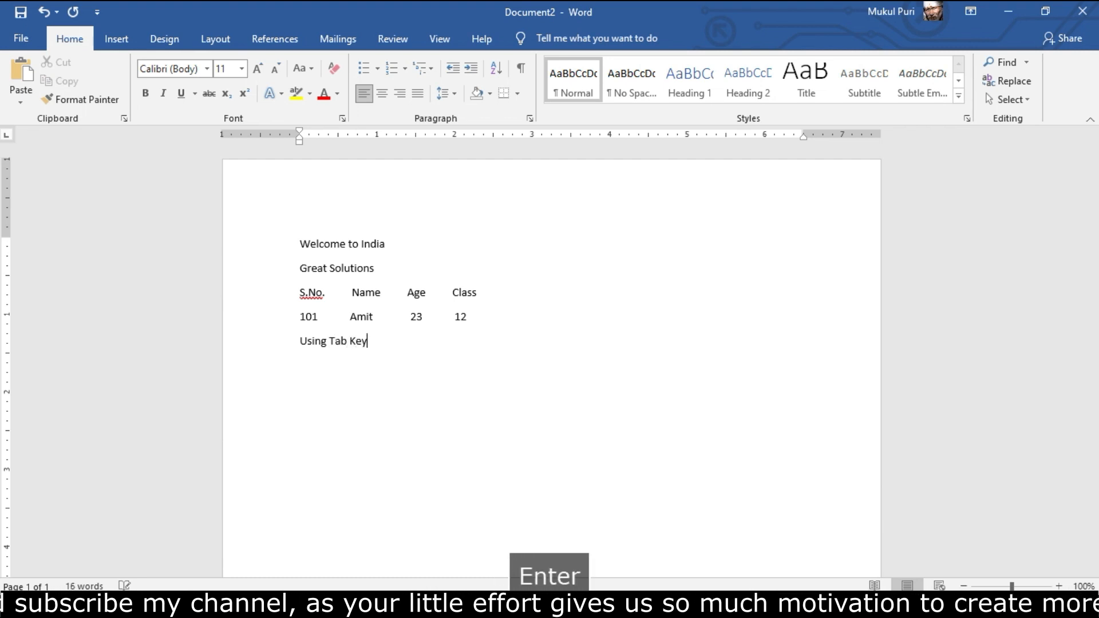
pyautogui.press('Return')
# Enter a tab-separated heading row with S.No, Name, Age and Class under "Using Tab Key"
pyautogui.write('S.No')
pyautogui.press('Tab')
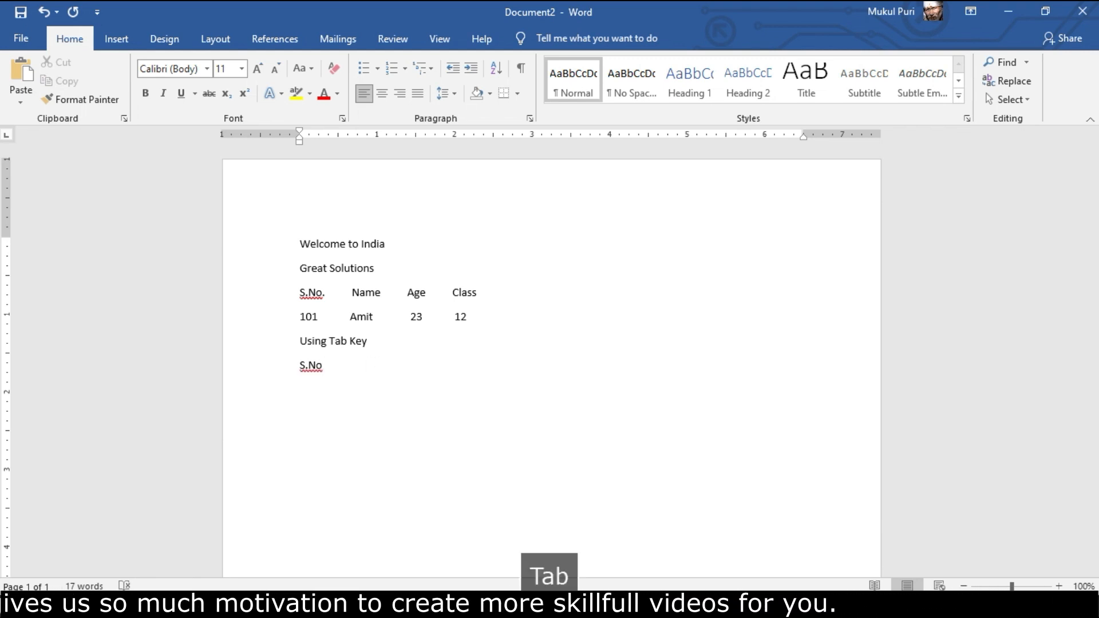
pyautogui.write('N')
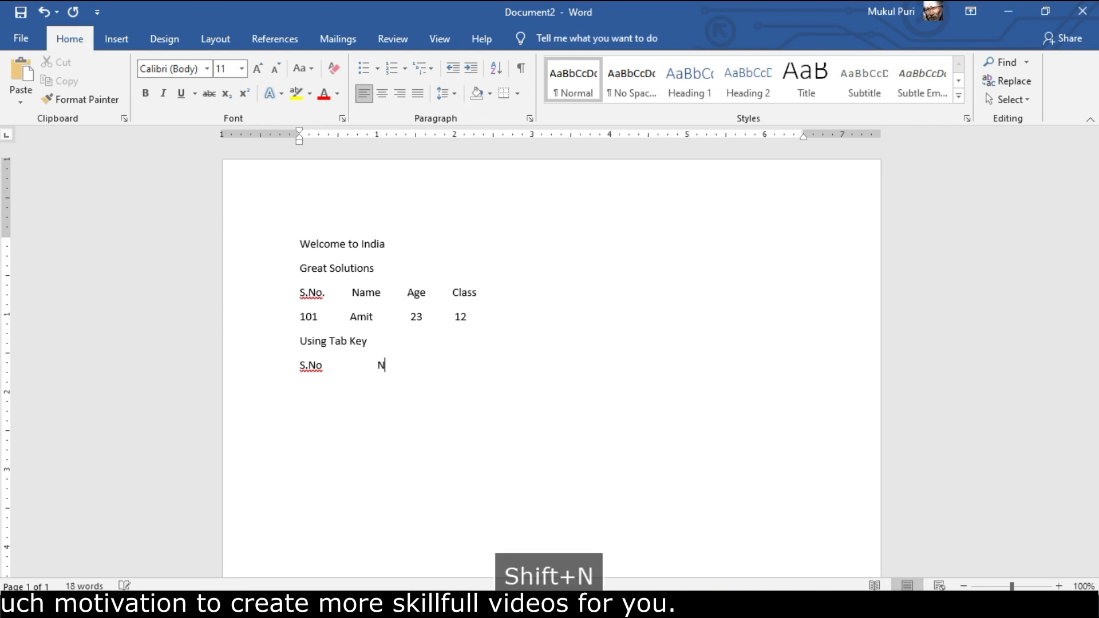
pyautogui.write('ame\t')
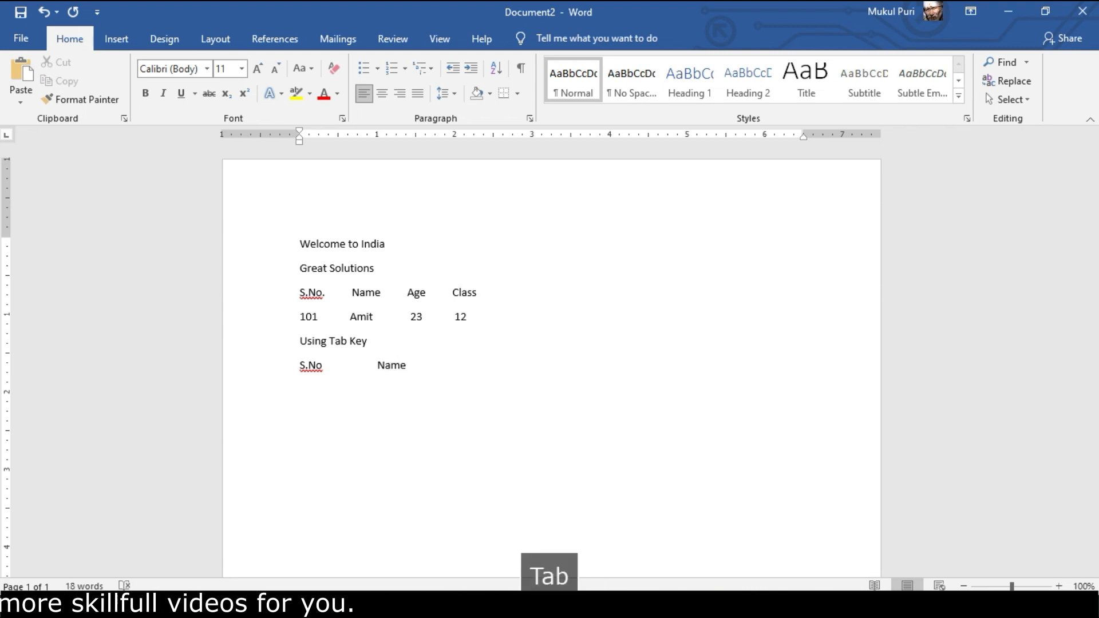
pyautogui.write('Age\t')
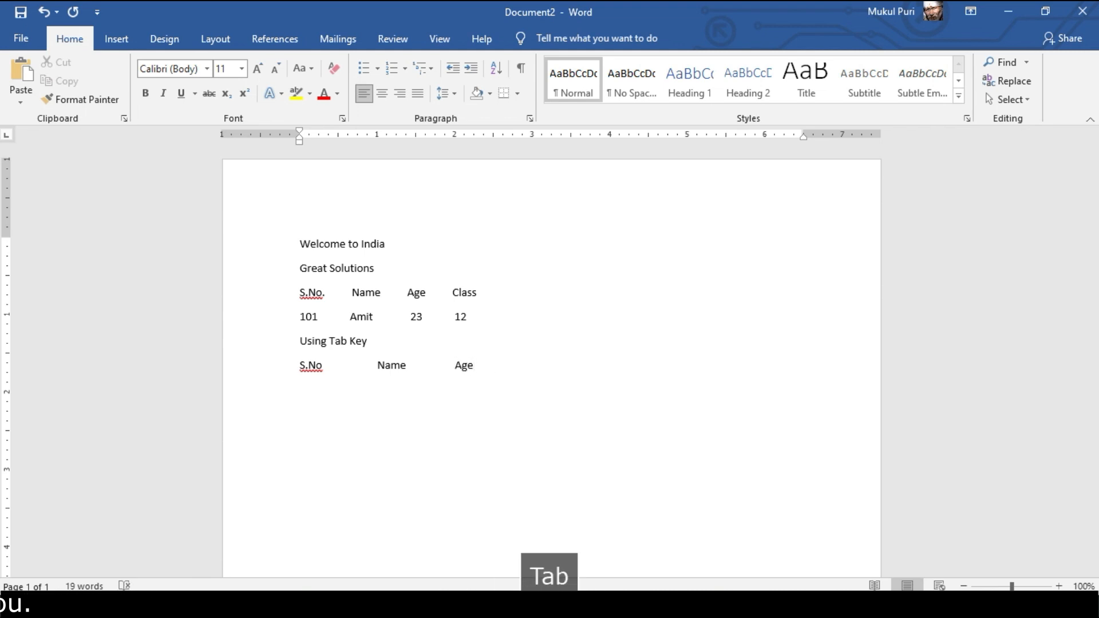
pyautogui.write('Class ')
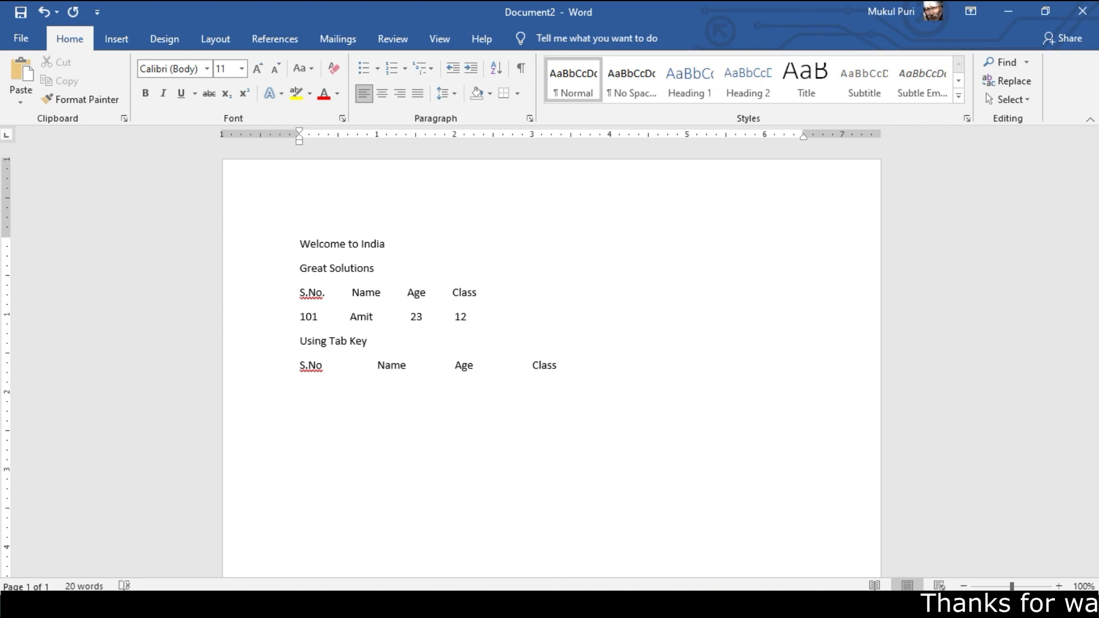
# Enter the first tab-separated record: 101, the student's full name, age 23 and class 12
pyautogui.write('101\t')
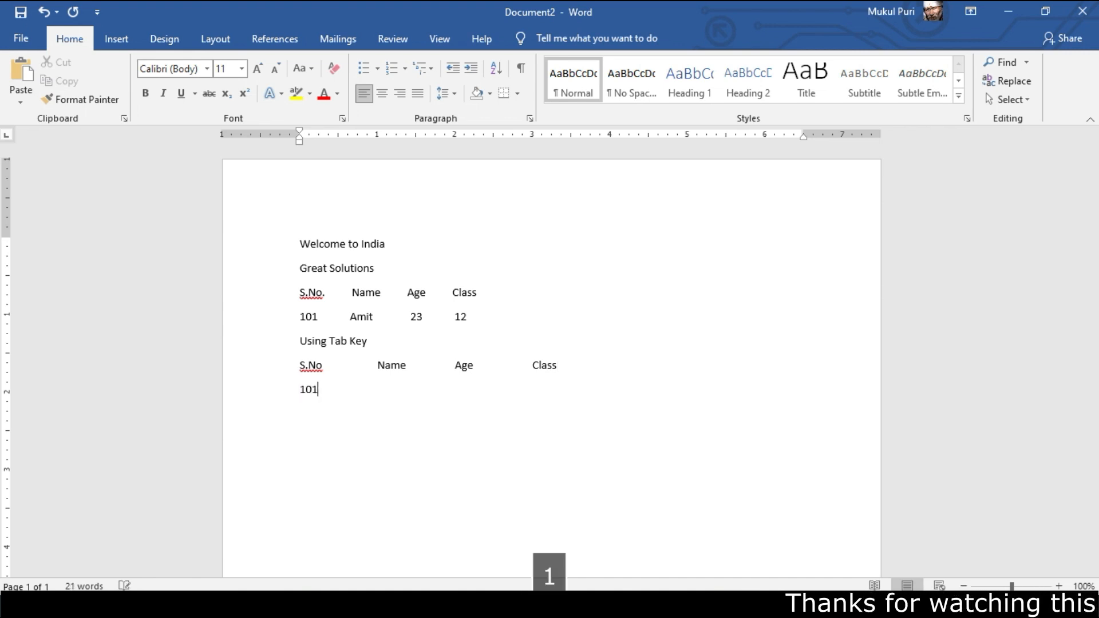
pyautogui.write('m')
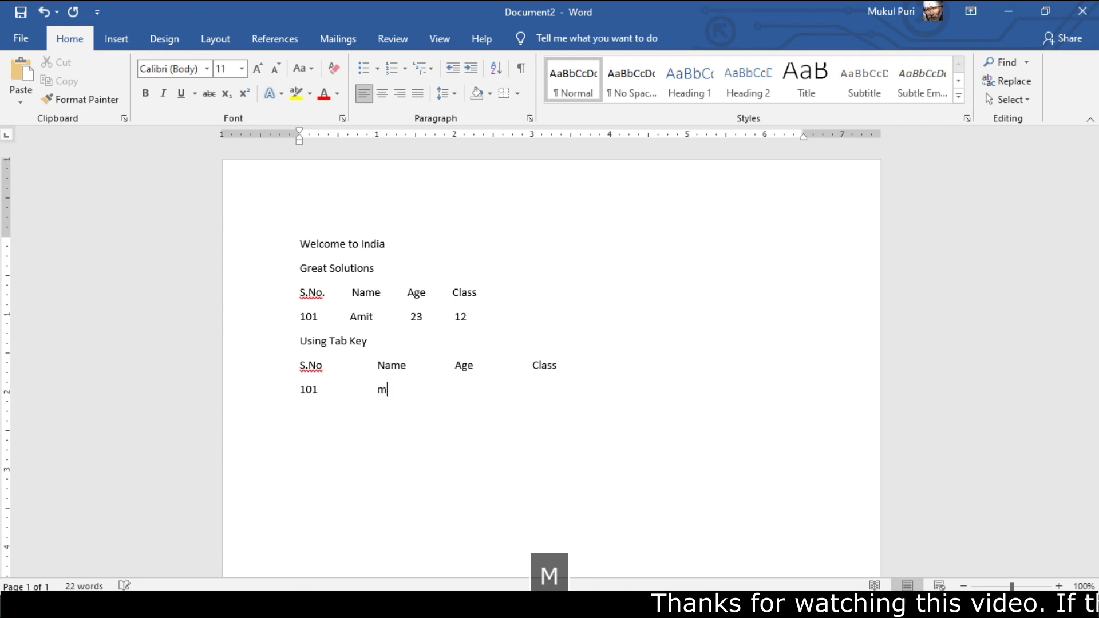
pyautogui.press('BackSpace')
pyautogui.write('Amir')
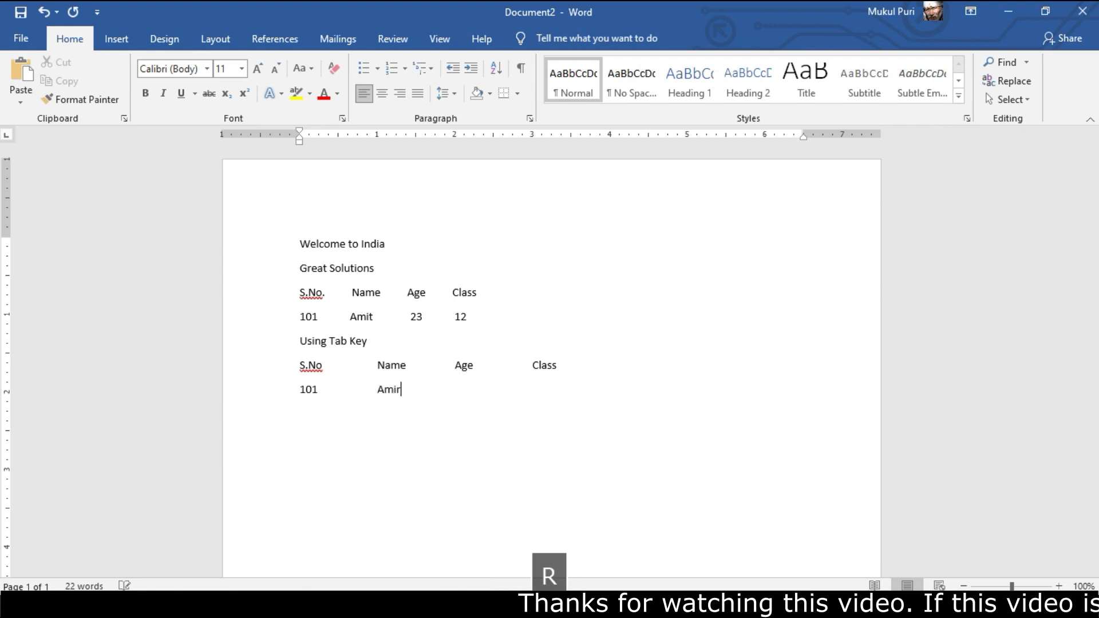
pyautogui.press('BackSpace')
pyautogui.write('t Ku')
pyautogui.press('BackSpace')
pyautogui.press('BackSpace')
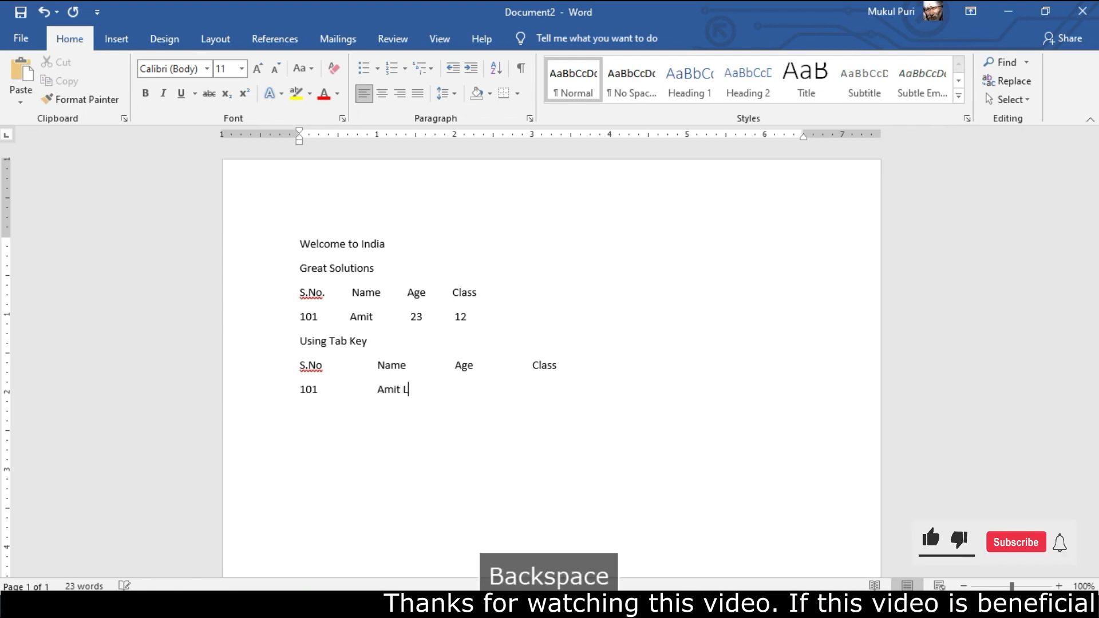
pyautogui.write('Kumar\t23')
pyautogui.press('Tab')
pyautogui.write('12')
# Add the second tab-separated record: 102, the student's full name, age 22 and class 12
pyautogui.press('Return')
pyautogui.write('102')
pyautogui.press('Tab')
pyautogui.write('Sushil Kumar')
pyautogui.press('Tab')
pyautogui.write('22\t12')
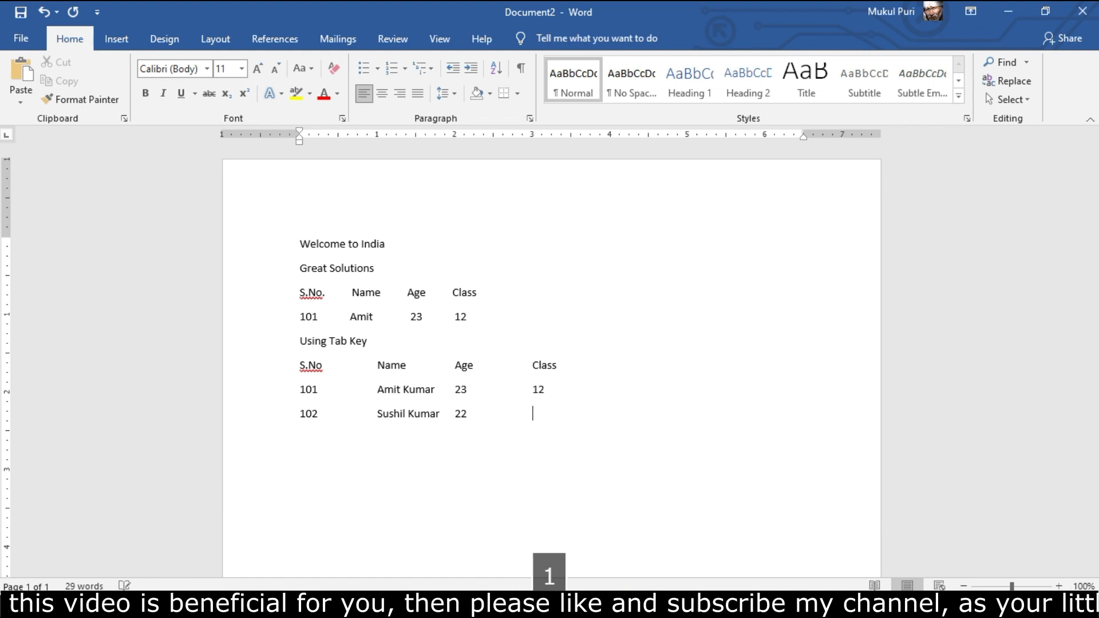
# Add the third tab-separated record: 103, the student's full name, age 21 and class 12
pyautogui.press('Return')
pyautogui.write('103')
pyautogui.press('Tab')
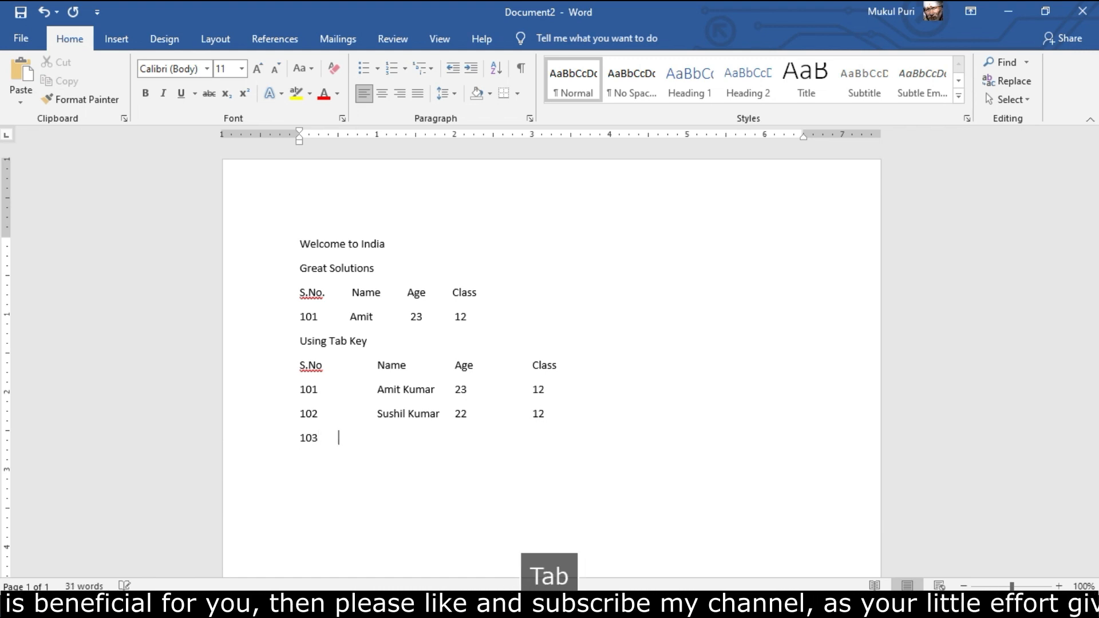
pyautogui.write('Ravi M')
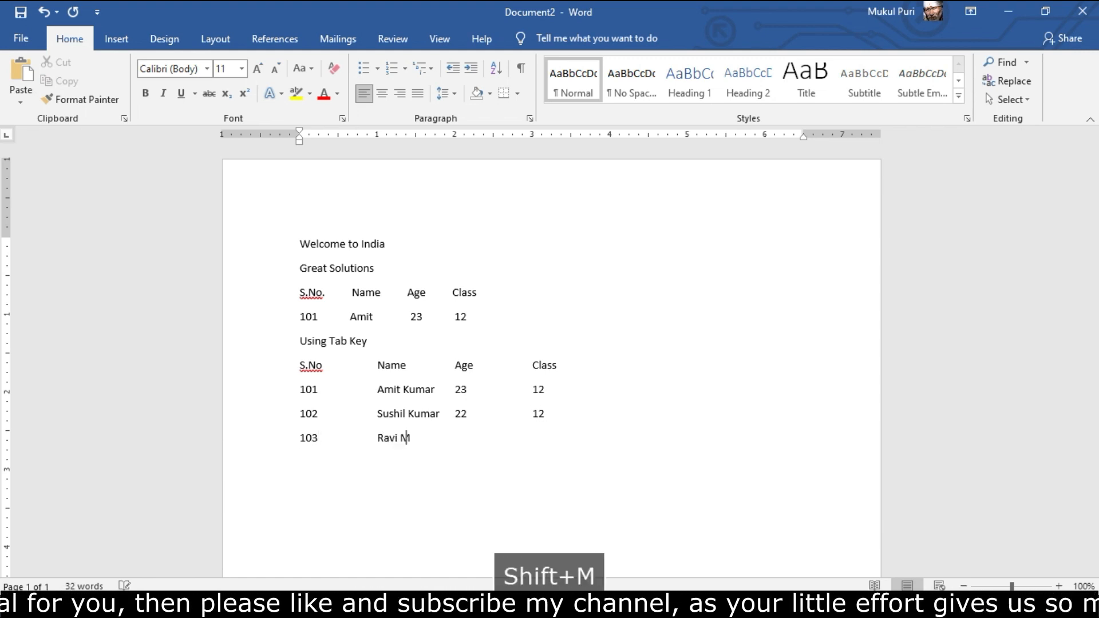
pyautogui.write('ohan')
pyautogui.press('Tab')
pyautogui.write('21')
pyautogui.press('Tab')
pyautogui.write('12')
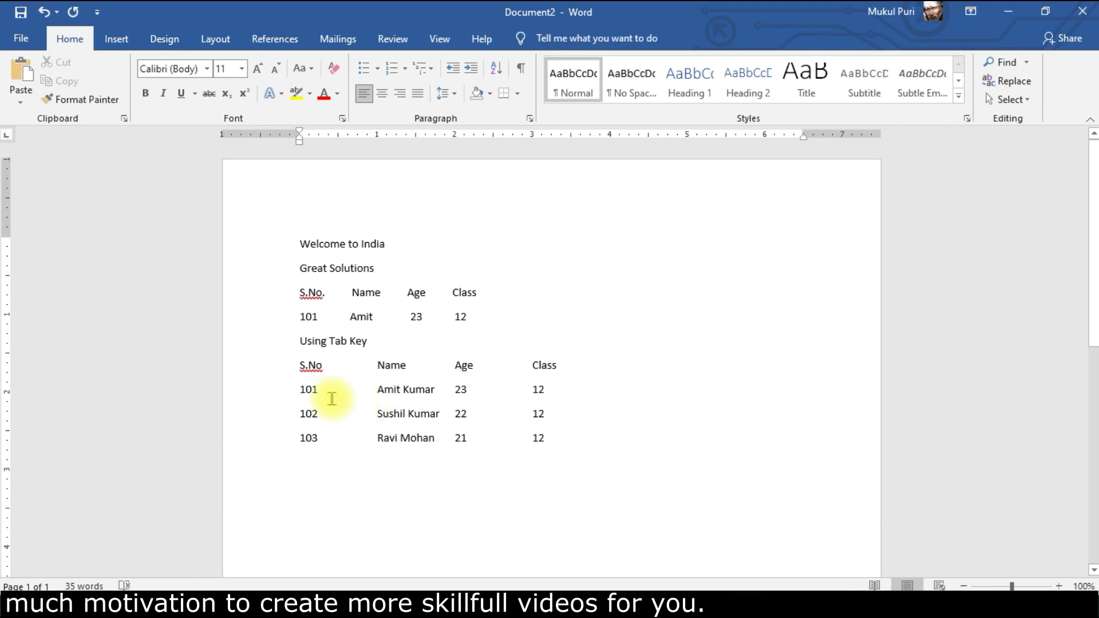
# Review the Backspace and Delete Key notes in the Class 1 document, highlighting the word "Backspace", and return to Document2
pyautogui.moveTo(399, 606)
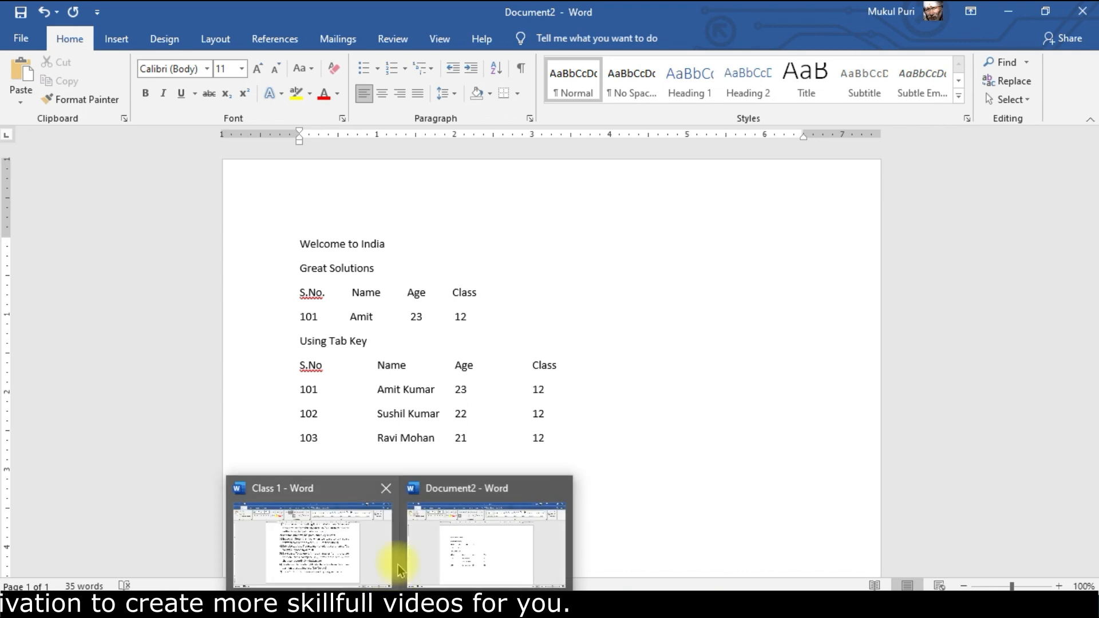
pyautogui.click(343, 541)
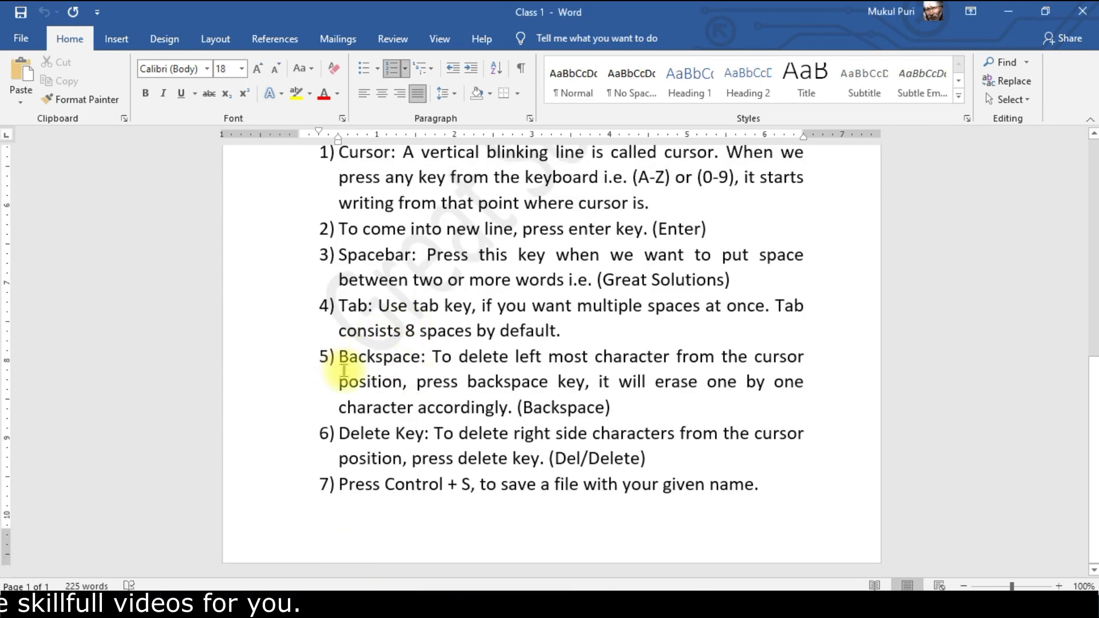
pyautogui.moveTo(339, 356); pyautogui.dragTo(421, 356)
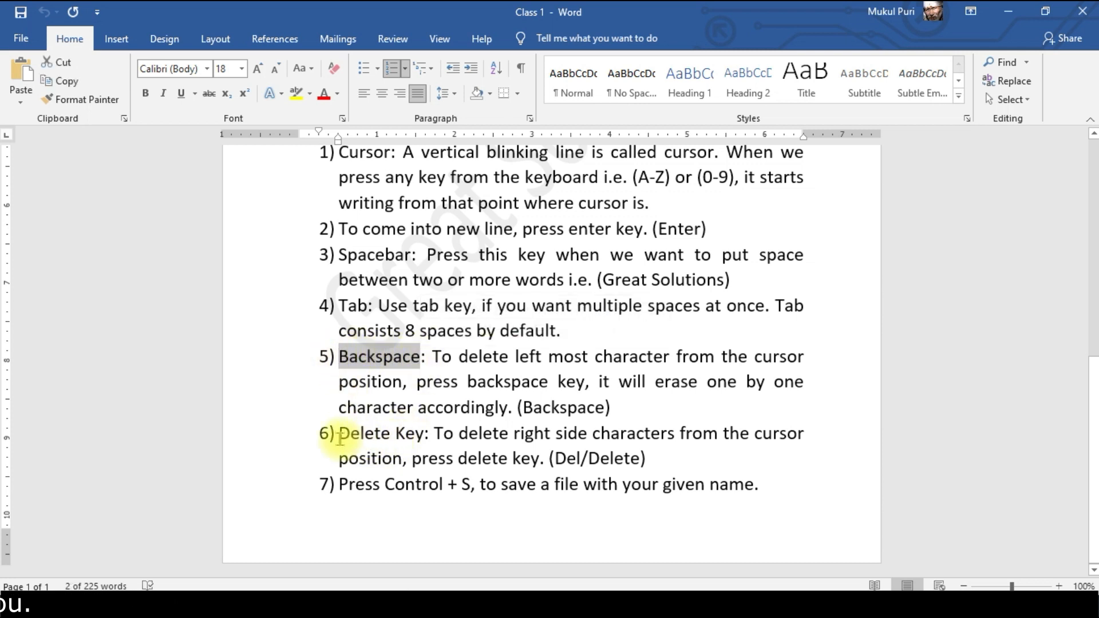
pyautogui.moveTo(413, 590)
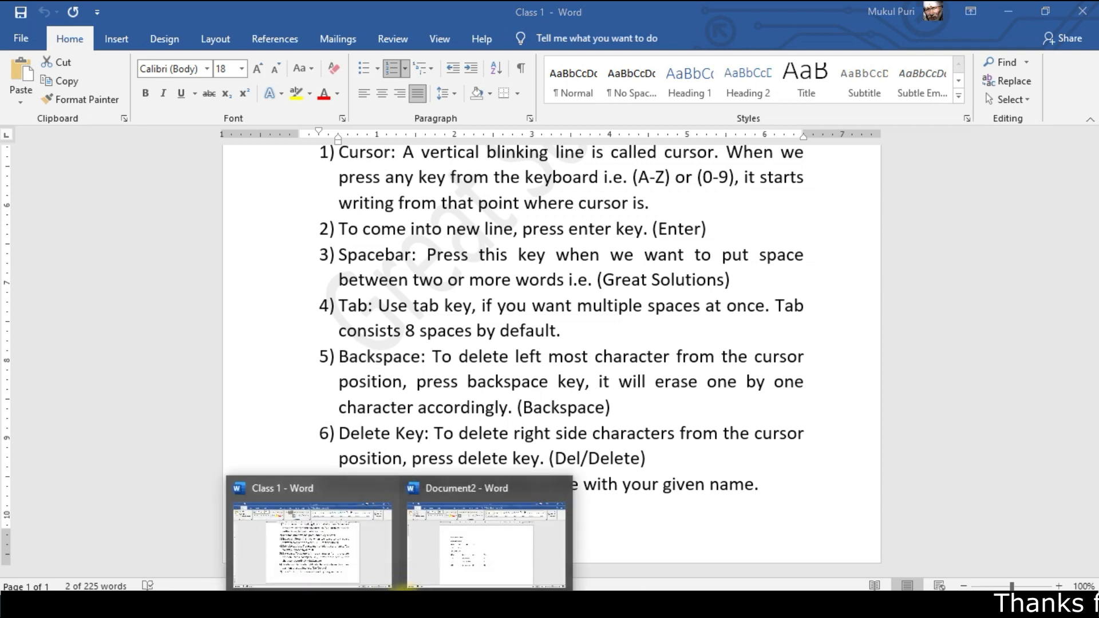
pyautogui.click(426, 561)
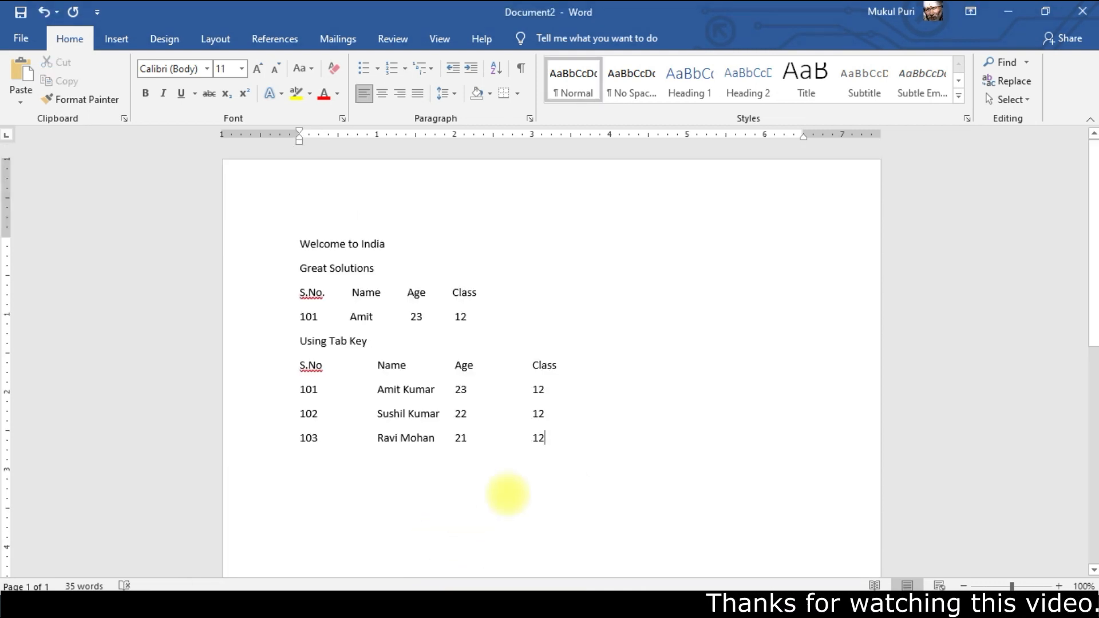
# Add the misspelled word "camputer" on a new line below the 103 record
pyautogui.press('Return')
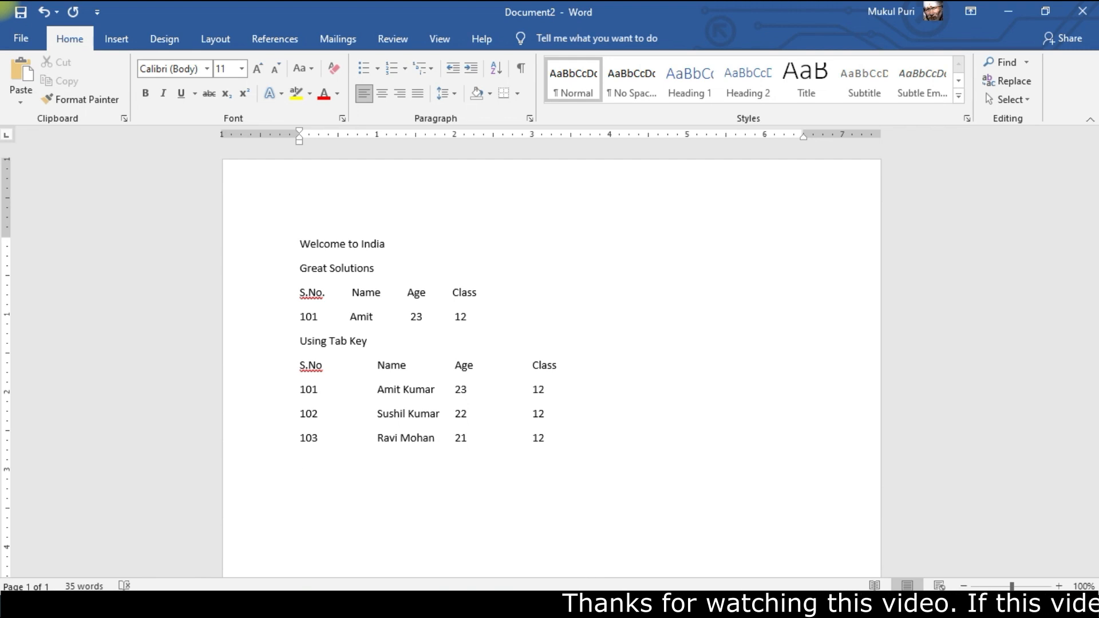
pyautogui.write('cam')
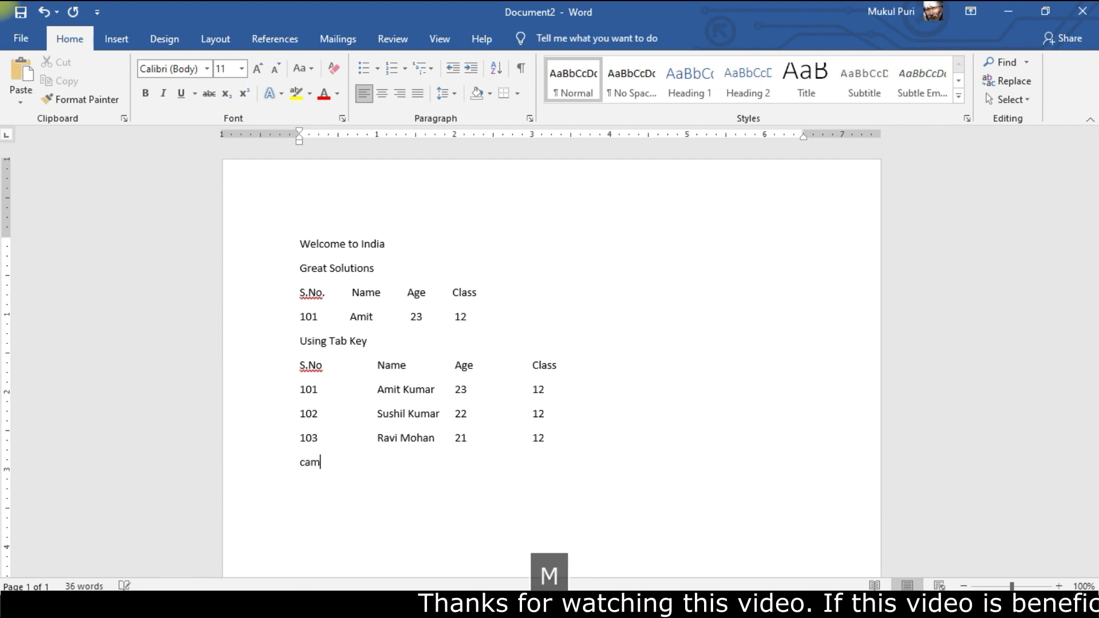
pyautogui.write('puter')
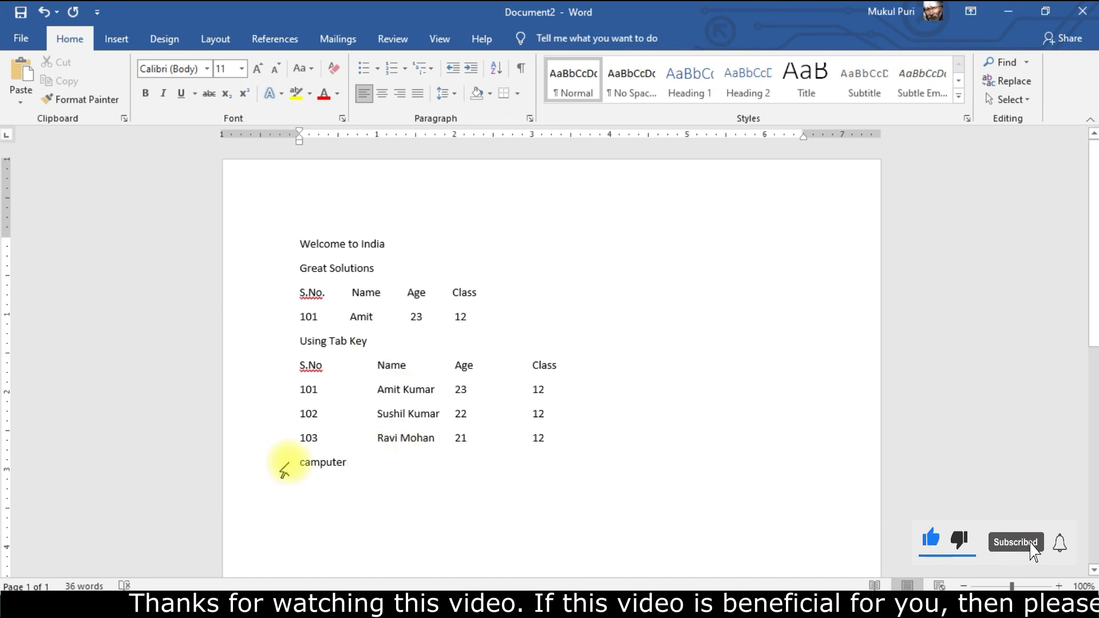
# Enlarge the "camputer" line to font size 36
pyautogui.click(288, 475)
pyautogui.click(259, 69)
pyautogui.click(259, 69)
pyautogui.click(259, 69)
pyautogui.click(259, 69)
pyautogui.click(258, 69)
pyautogui.click(259, 68)
pyautogui.click(259, 69)
pyautogui.click(258, 68)
pyautogui.click(259, 69)
pyautogui.click(259, 69)
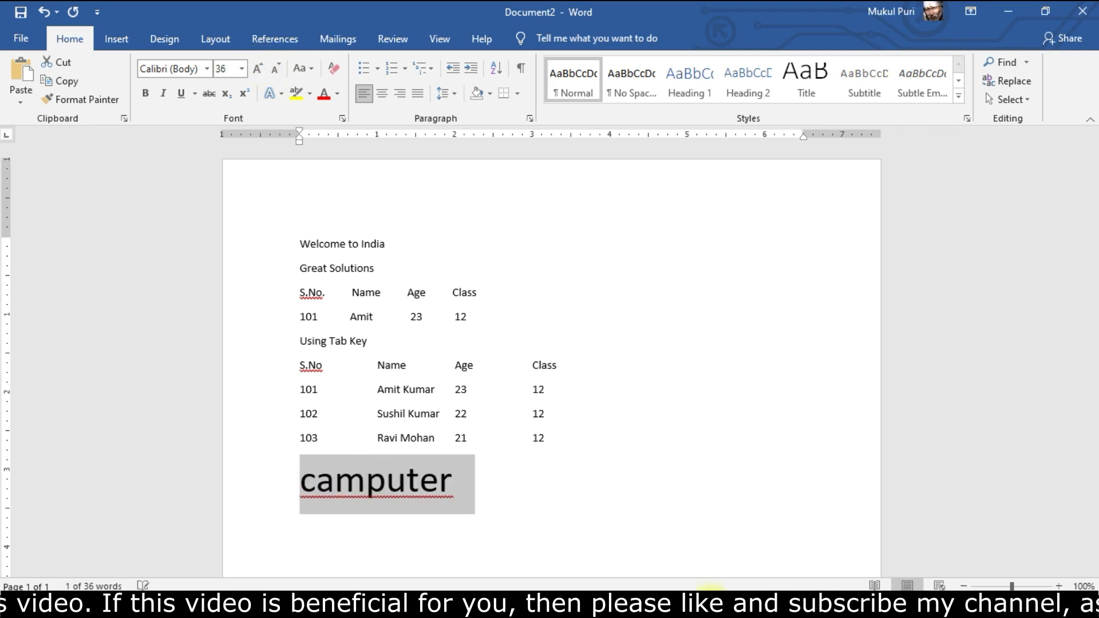
pyautogui.click(567, 505)
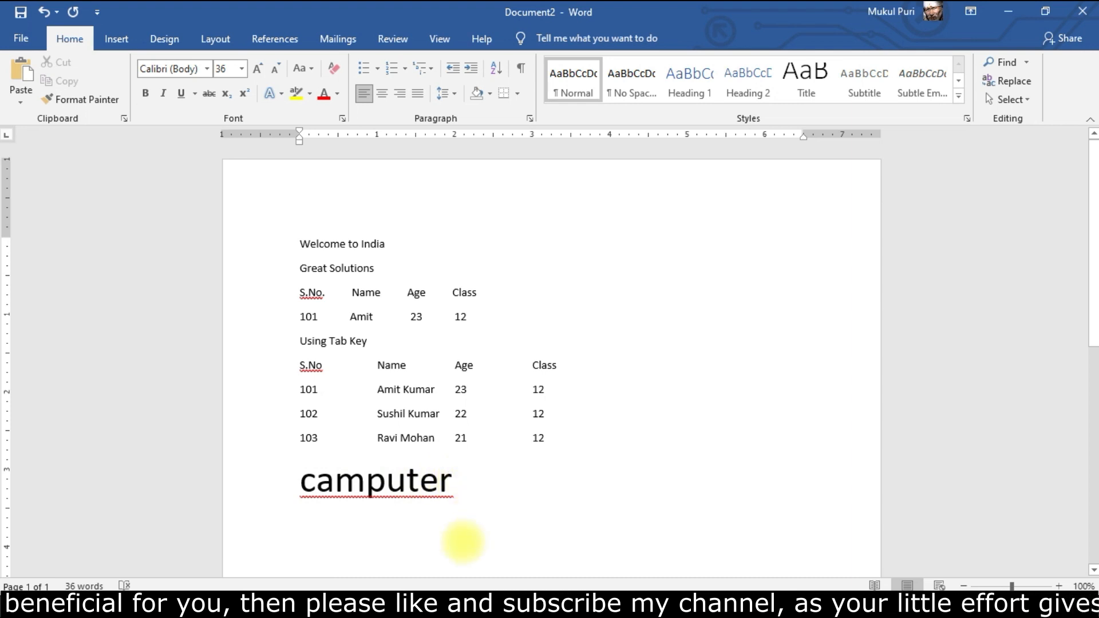
# Delete the letters "cam" backwards from before the "p" in "camputer" and join "puter" to the end of the 103 record
pyautogui.click(367, 484)
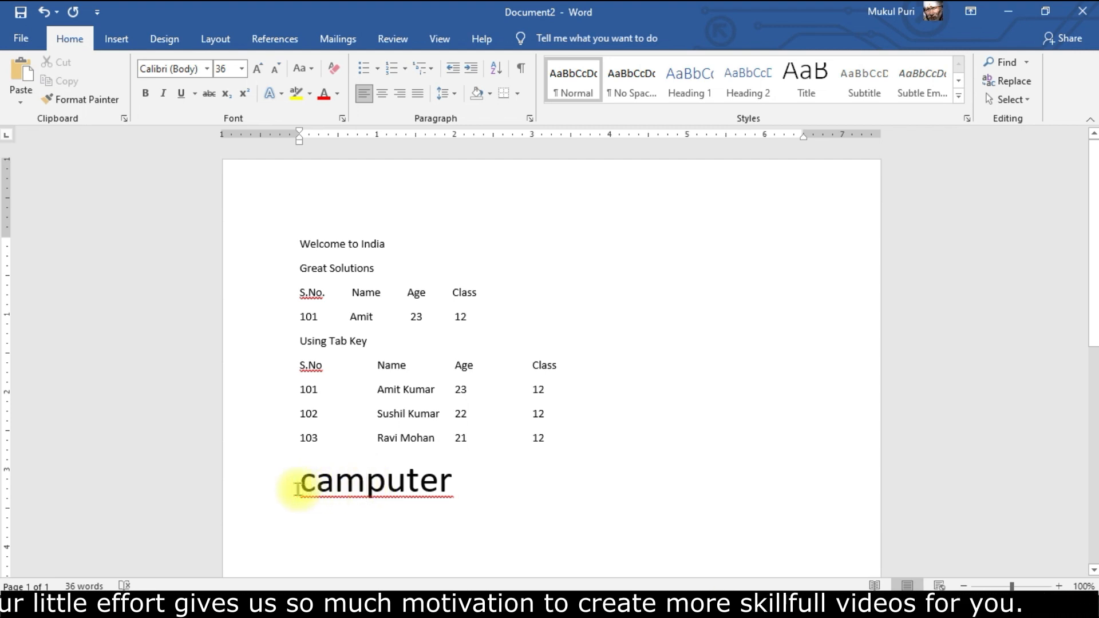
pyautogui.click(367, 484)
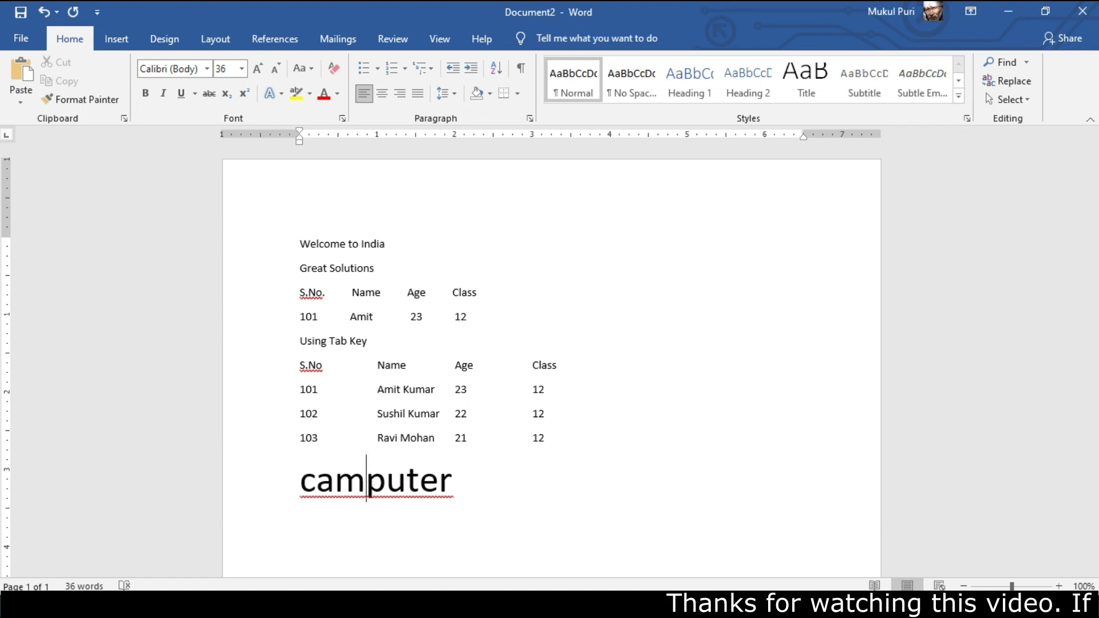
pyautogui.press('BackSpace')
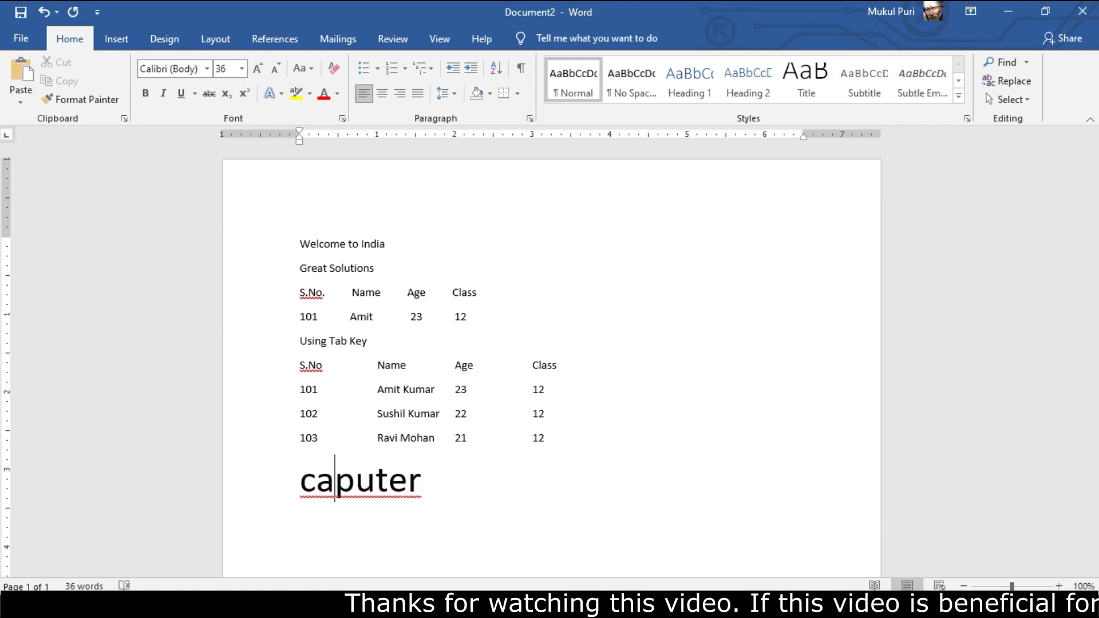
pyautogui.press('BackSpace')
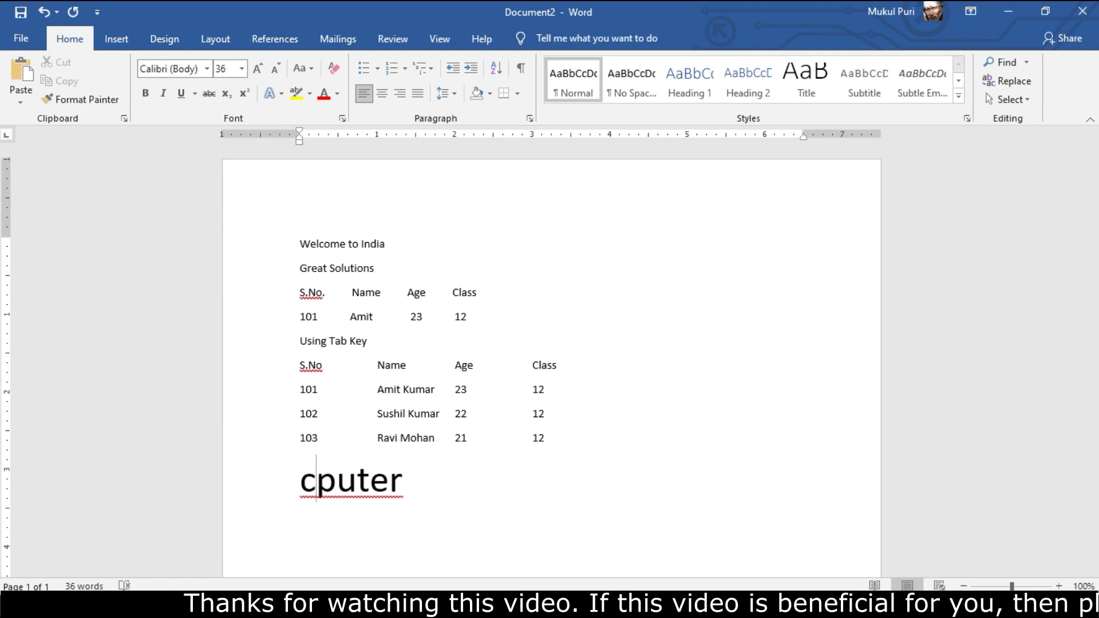
pyautogui.press('BackSpace')
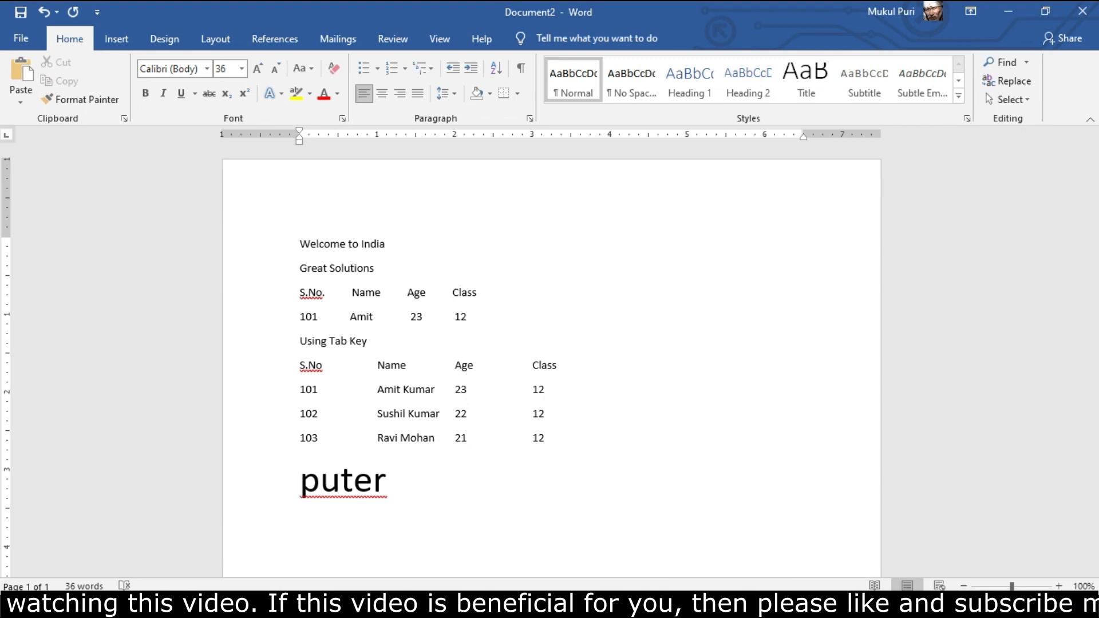
pyautogui.press('BackSpace')
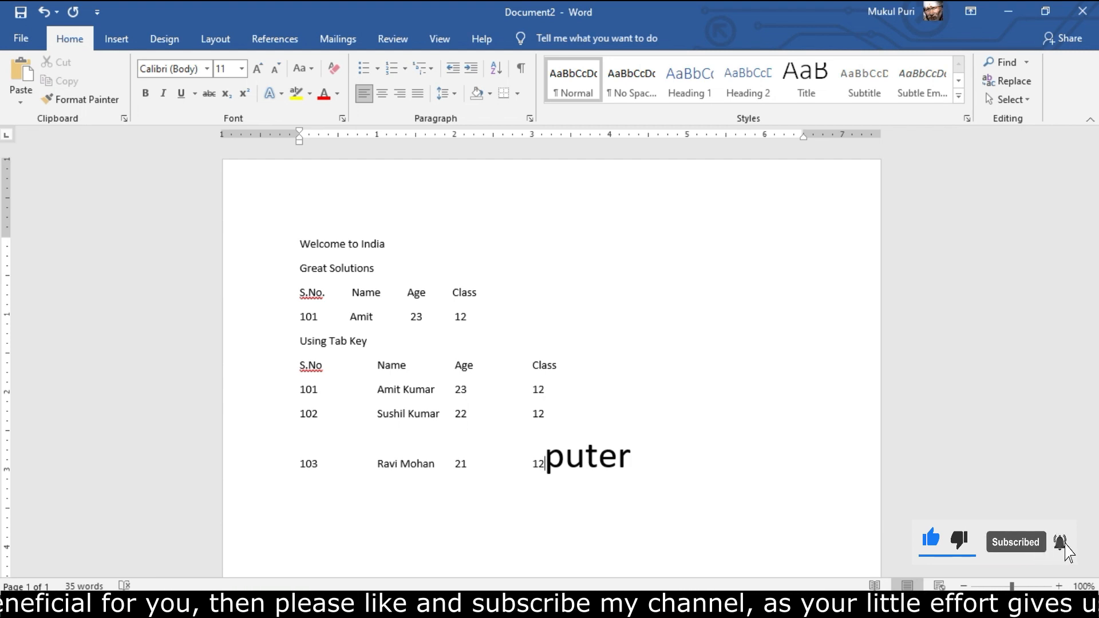
# Move the enlarged "puter" to a new line below the 103 record and insert "camputer" directly before it
pyautogui.press('Return')
pyautogui.write('ca')
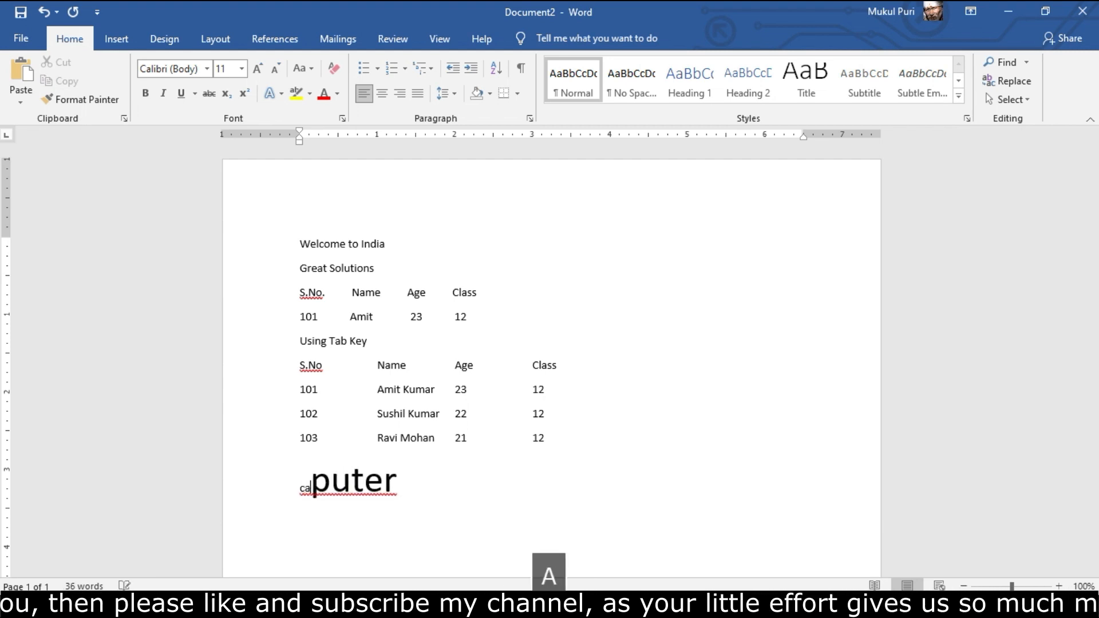
pyautogui.write('m')
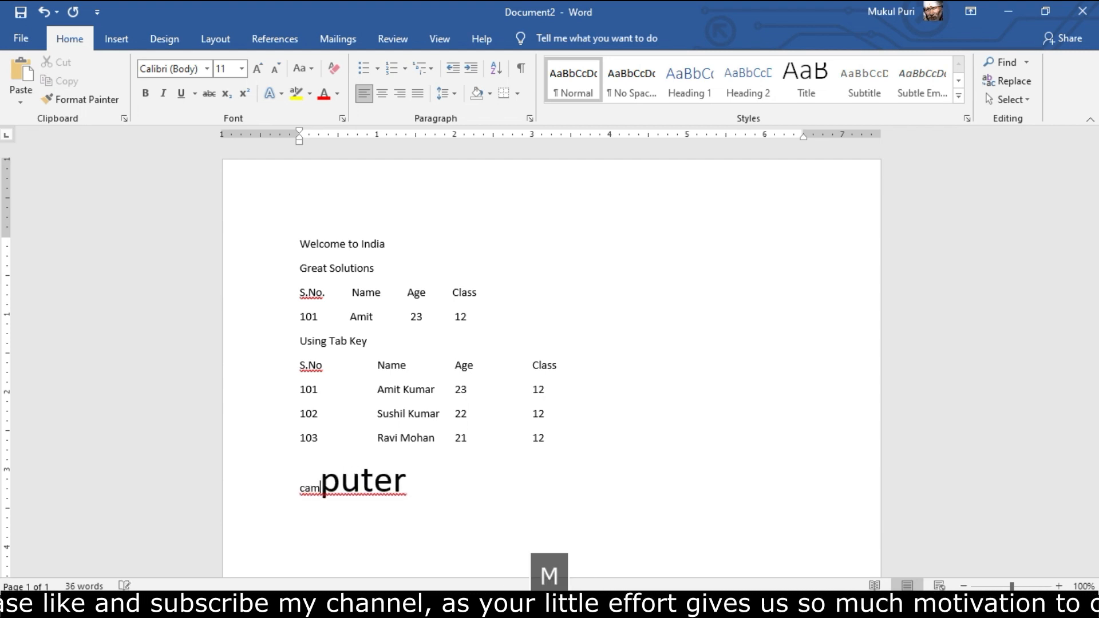
pyautogui.write('puter')
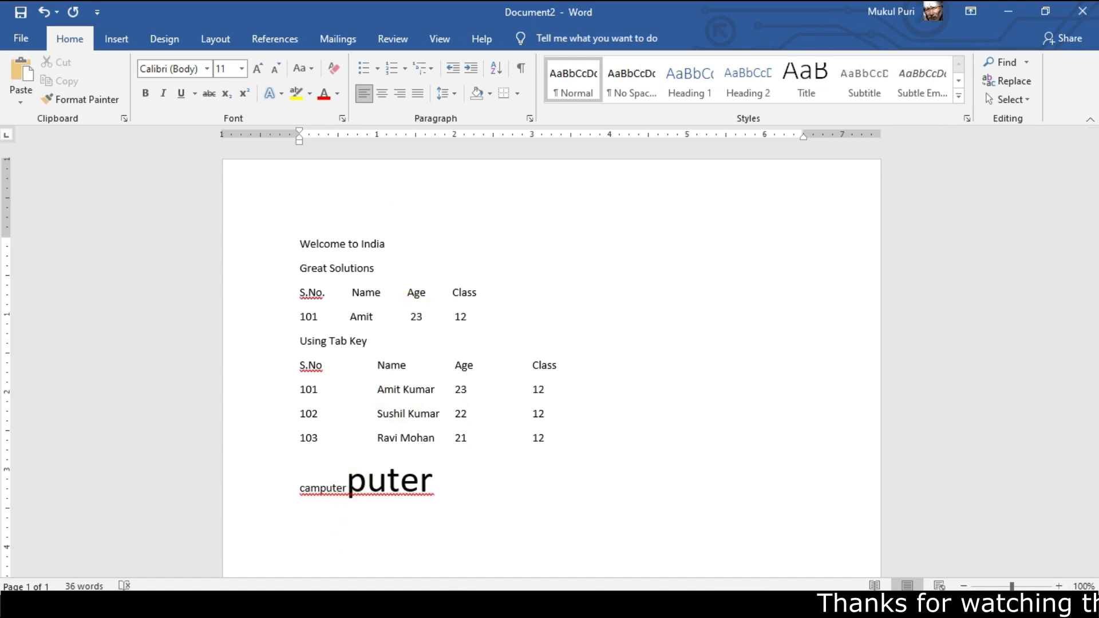
# Delete the enlarged "puter" forwards from the cursor after "camputer"
pyautogui.moveTo(399, 604)
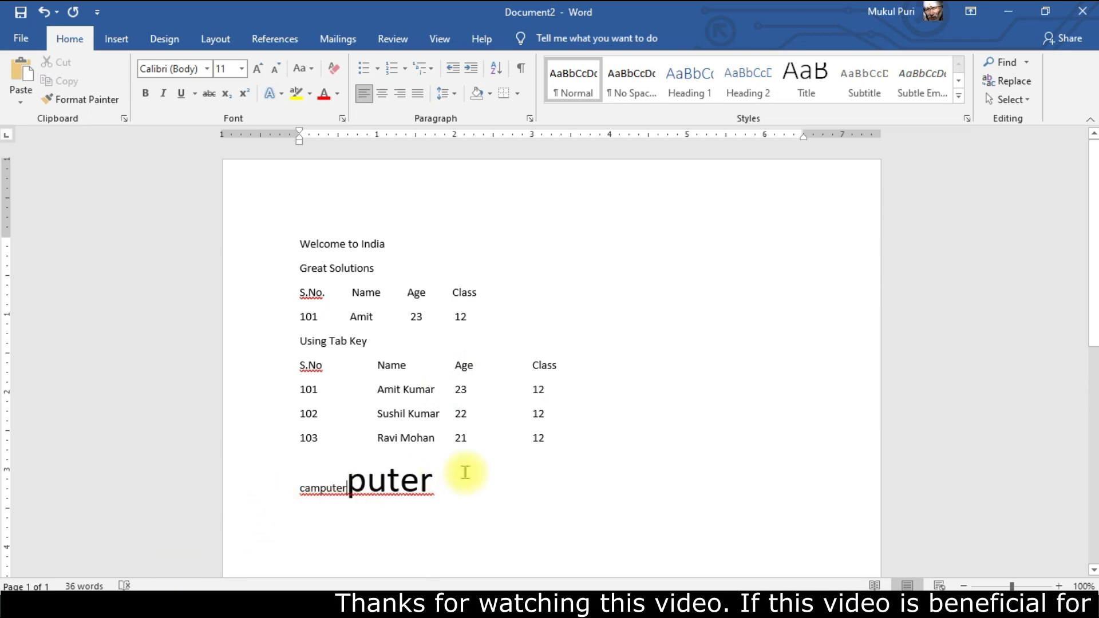
pyautogui.press('Delete')
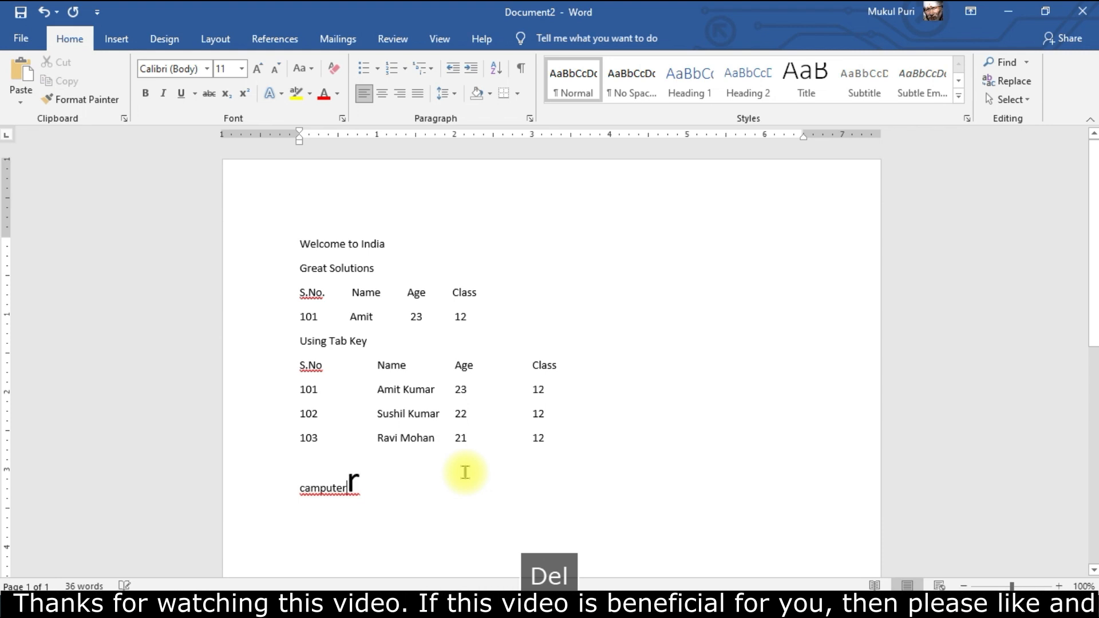
pyautogui.press('Delete')
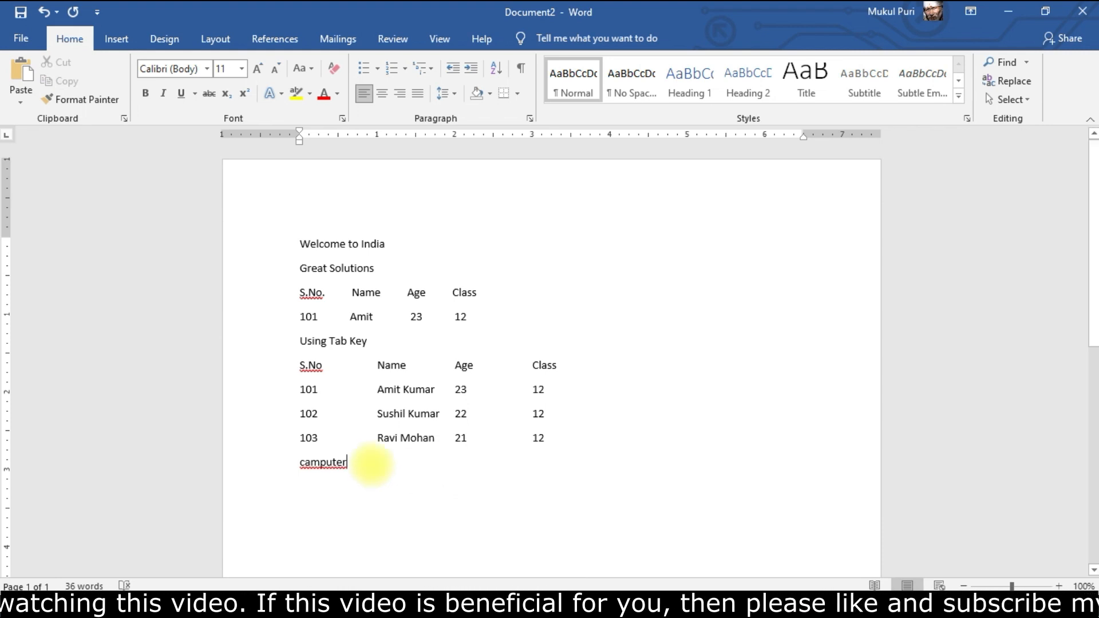
# Enlarge the word "camputer" below the 103 record to font size 26
pyautogui.doubleClick(321, 464)
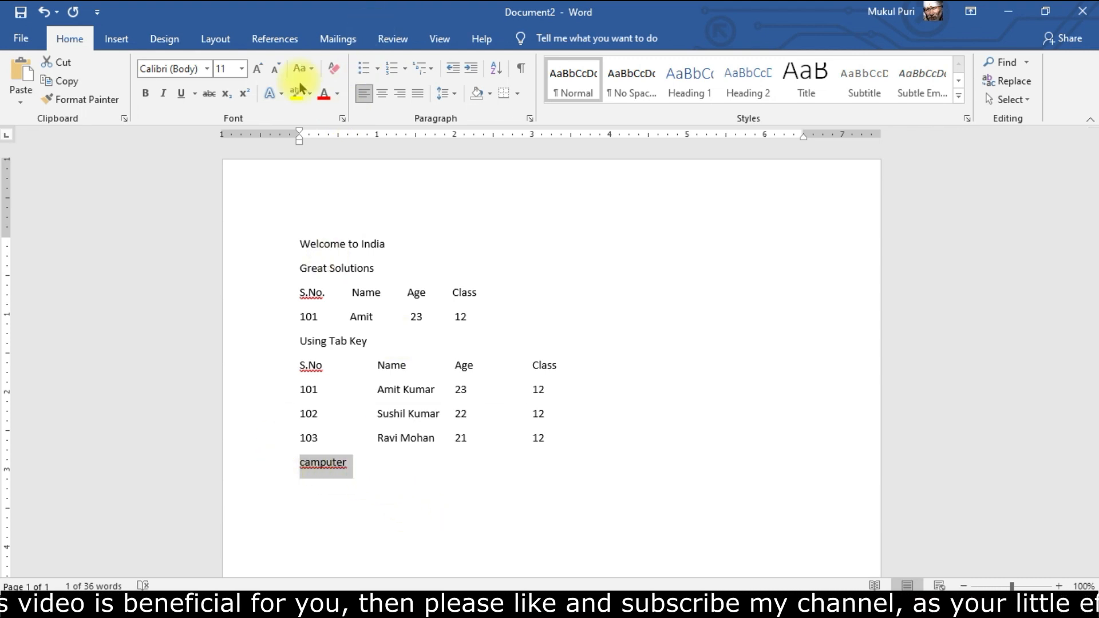
pyautogui.click(257, 68)
pyautogui.click(257, 68)
pyautogui.click(257, 68)
pyautogui.click(257, 68)
pyautogui.click(257, 68)
pyautogui.click(257, 69)
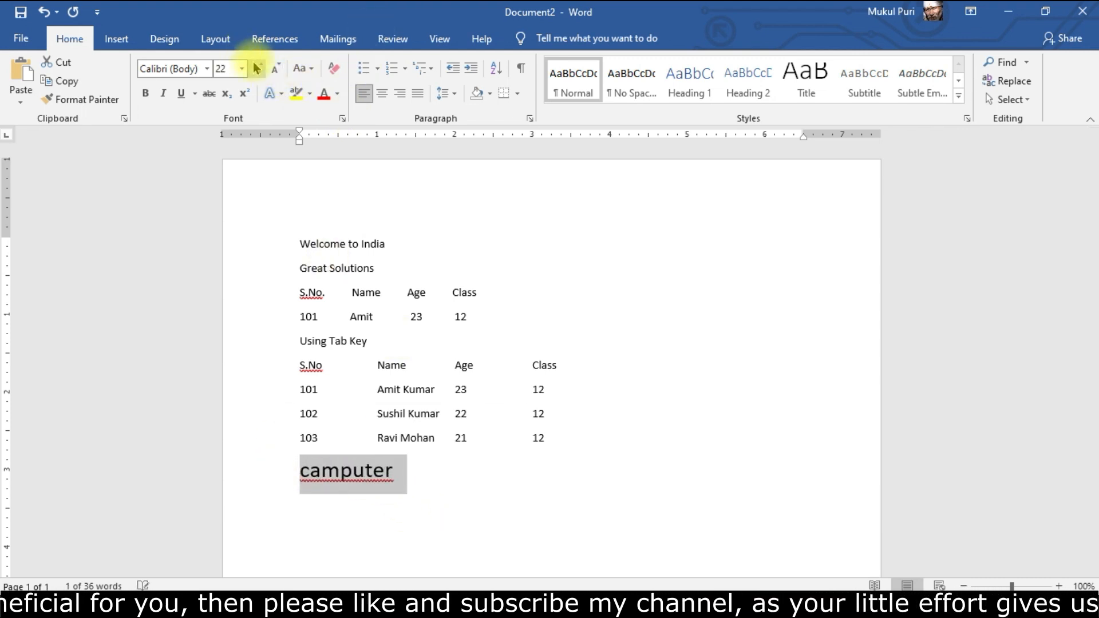
pyautogui.click(257, 68)
pyautogui.click(257, 68)
# Correct "camputer" to "computer" by deleting the "a" forwards from after the "c" and inserting "o"
pyautogui.click(310, 483)
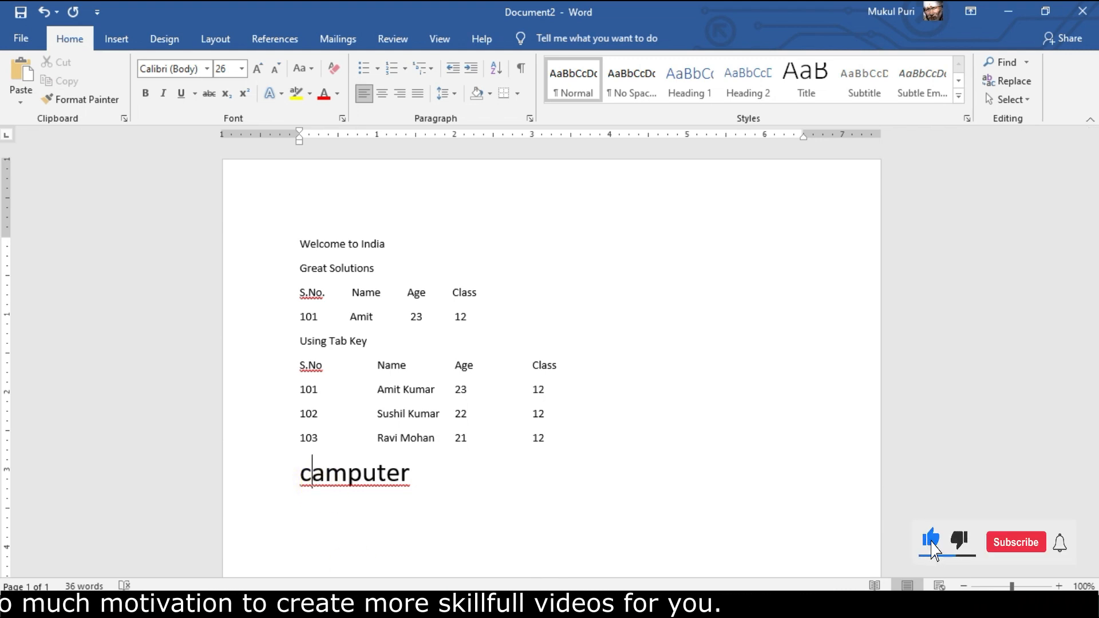
pyautogui.press('Delete')
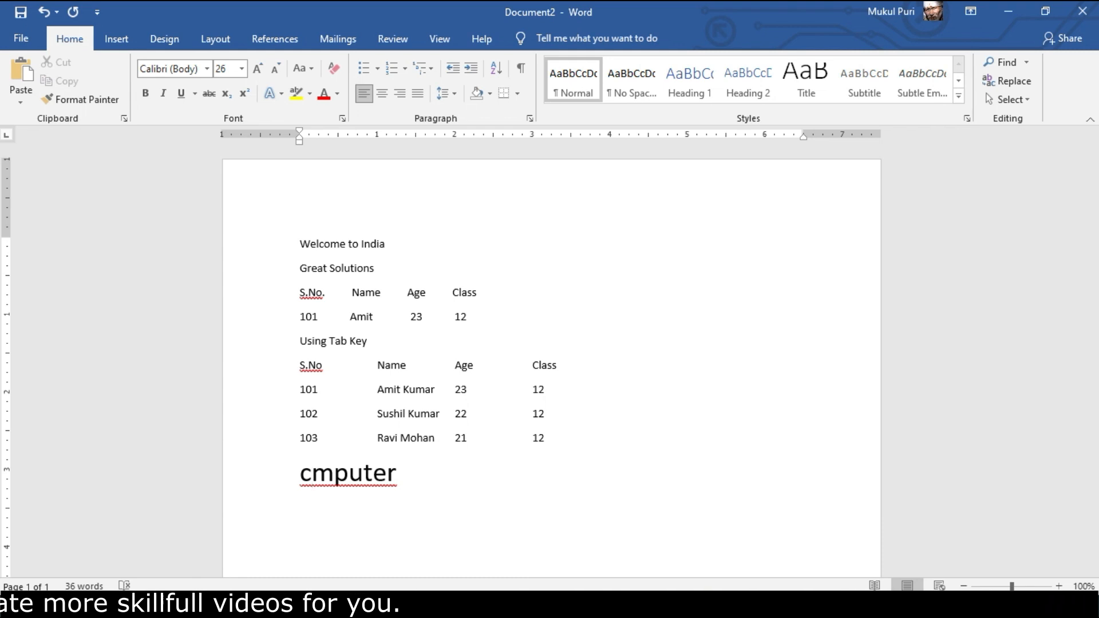
pyautogui.write('o')
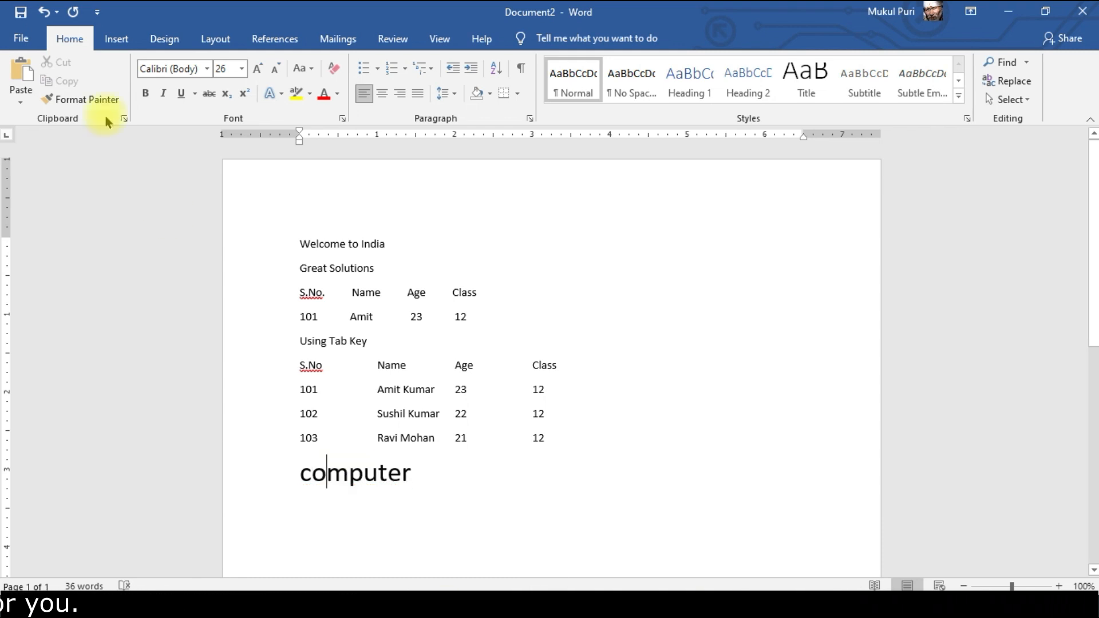
# Switch to the Class 1 document with the numbered keyboard notes
pyautogui.moveTo(405, 596)
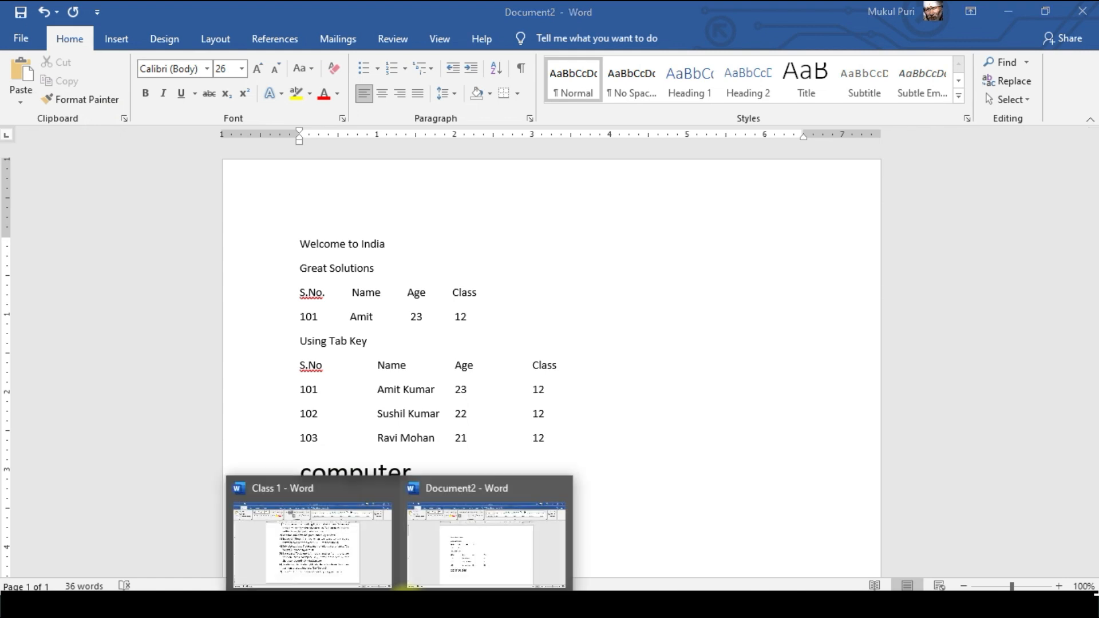
pyautogui.click(361, 547)
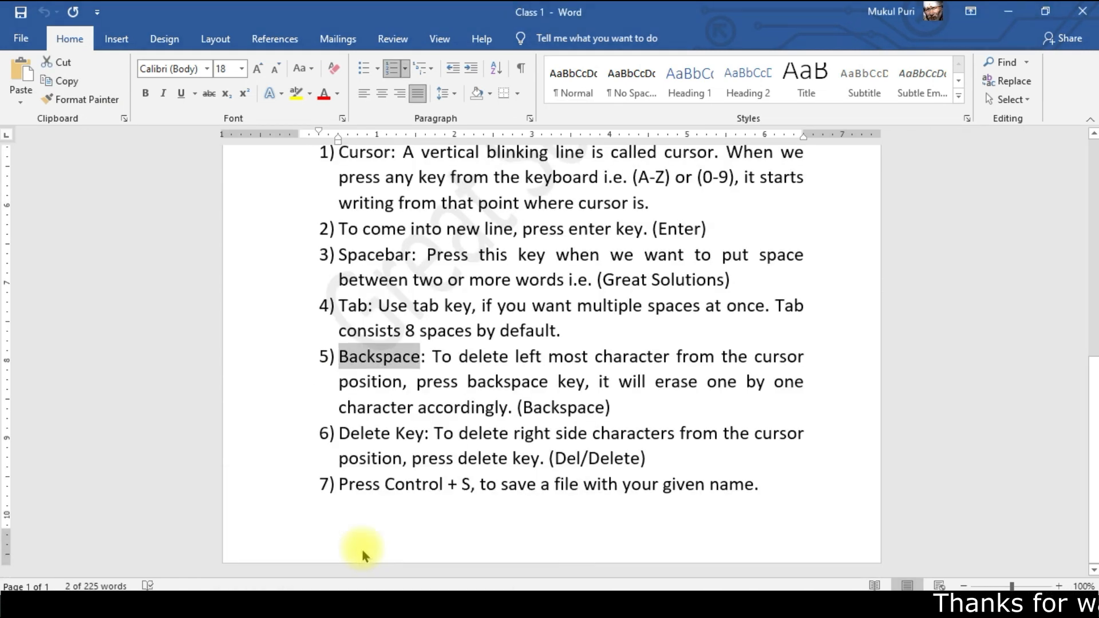